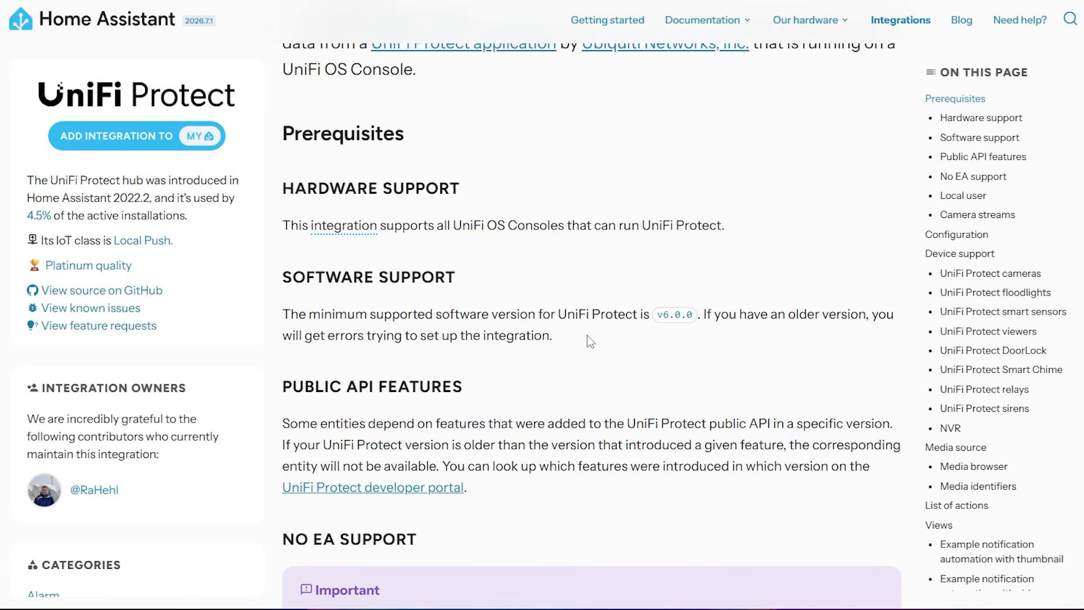
Step: Read the local user requirements in the UniFi Protect integration documentation
scroll(587, 335, "down", 7)
scroll(547, 276, "down", 8)
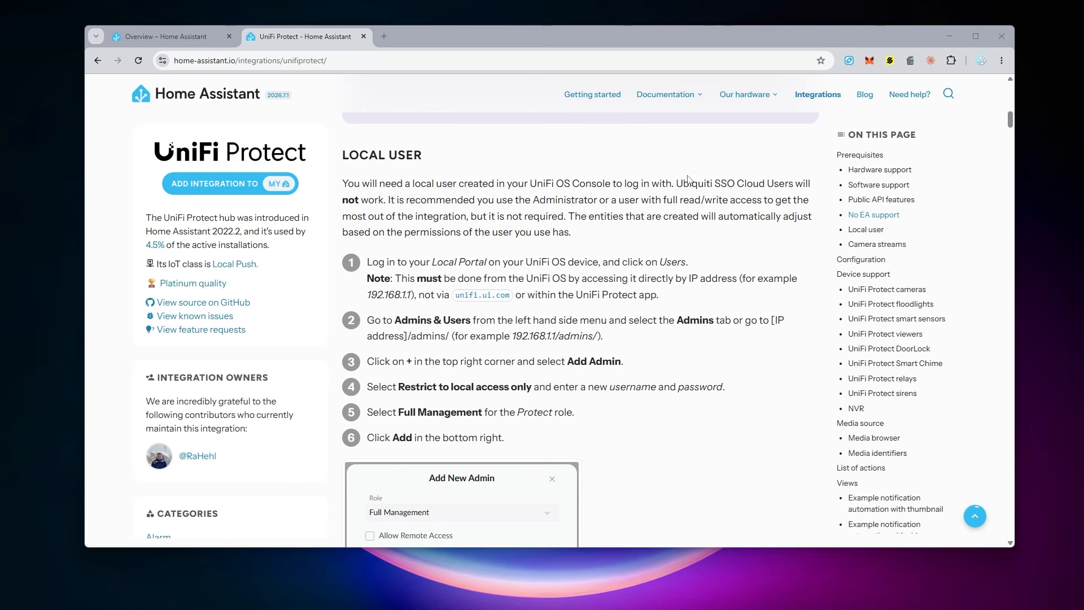
left_click_drag(677, 183, 794, 180)
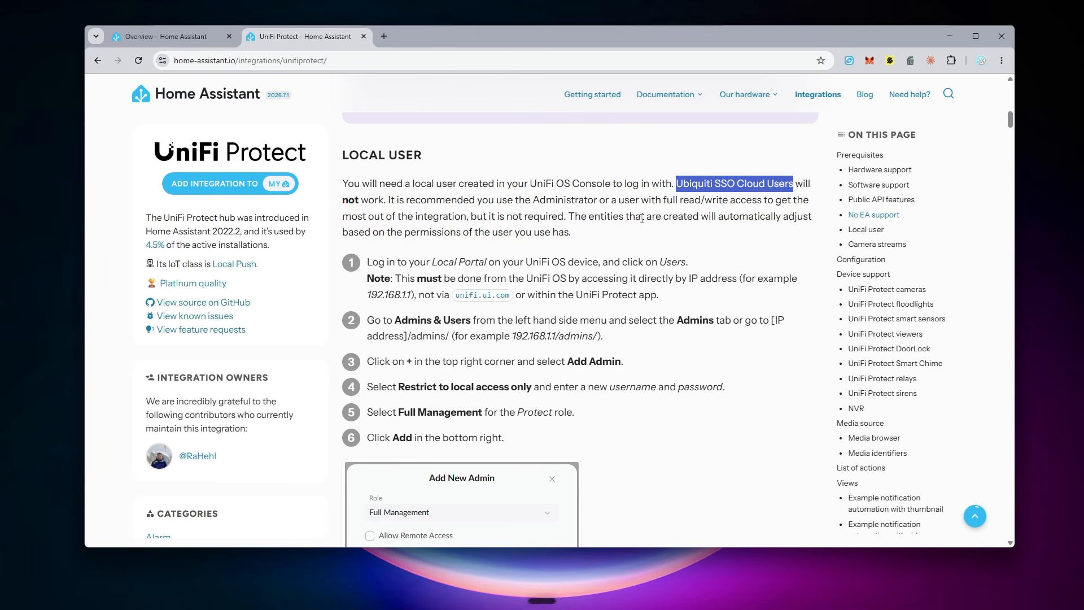
left_click_drag(387, 200, 768, 200)
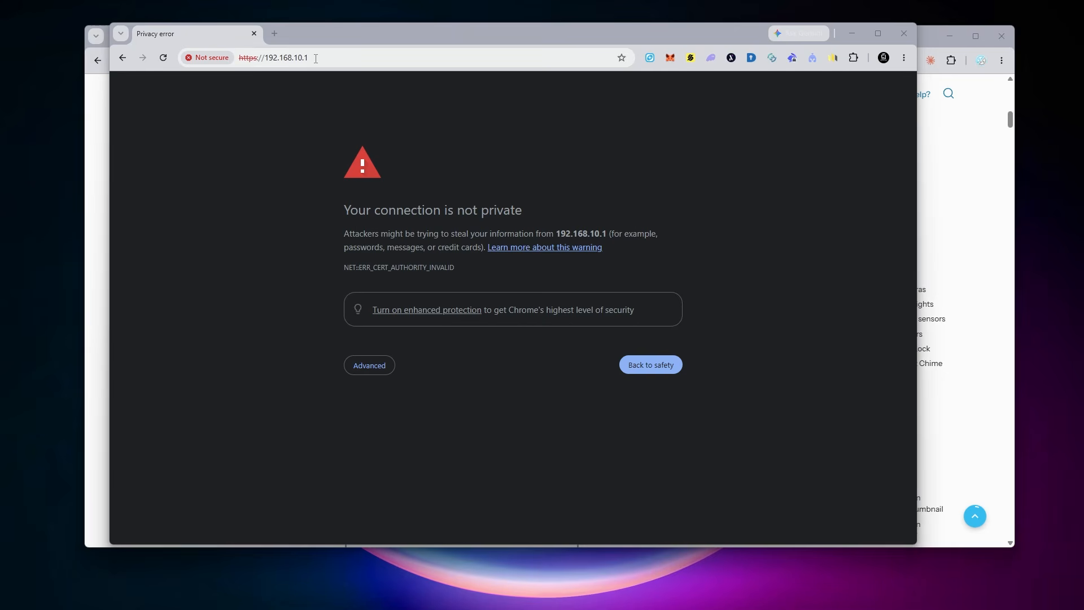
Step: Proceed past the certificate warning to the UniFi console at 192.168.10.1 and open the admins page
left_click(370, 366)
left_click(387, 452)
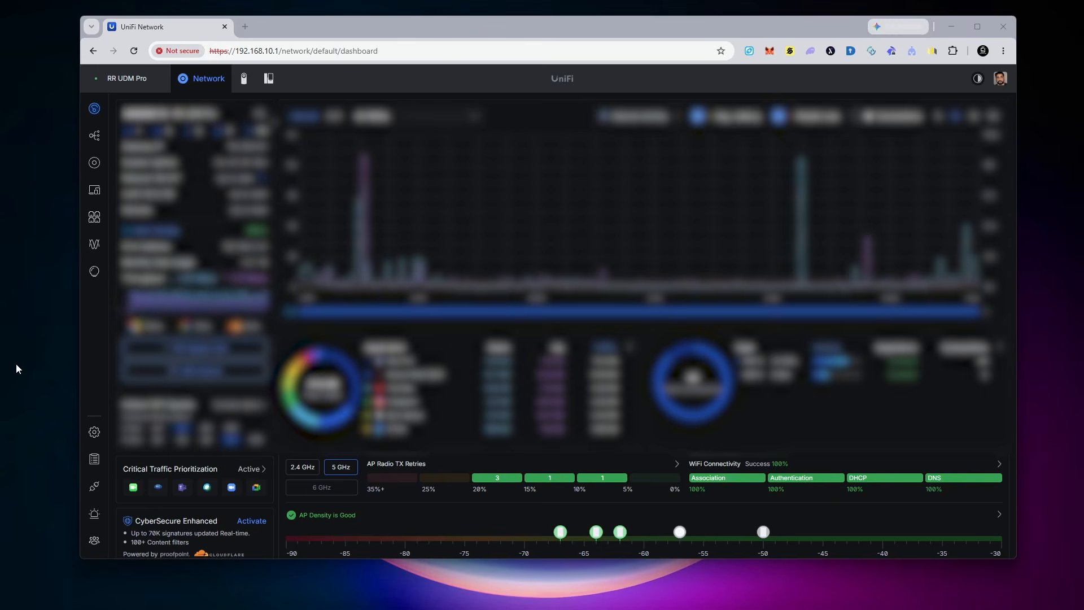
left_click(95, 542)
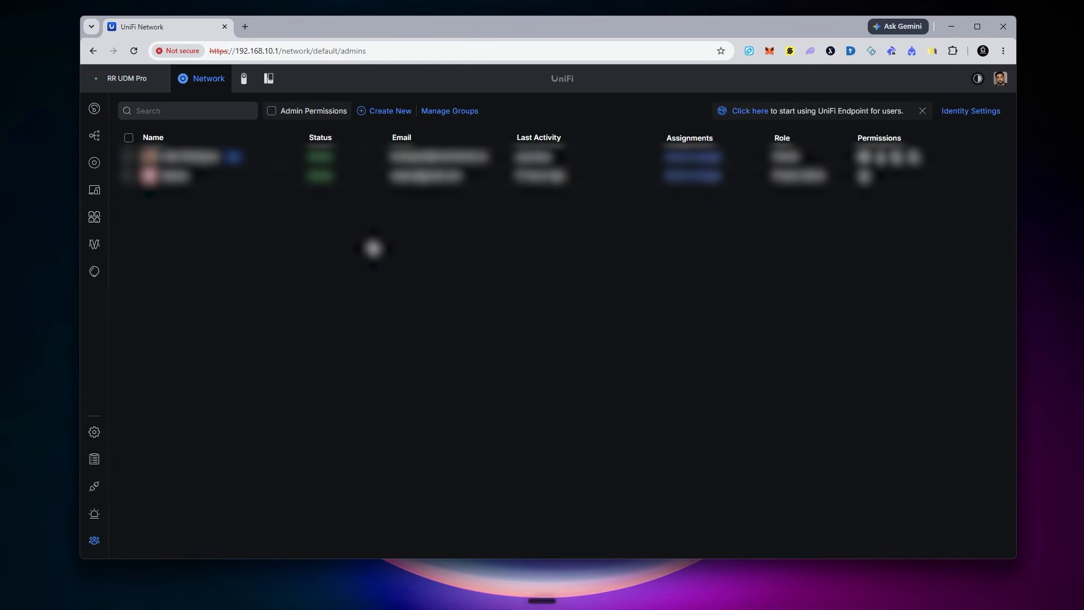
Step: Start a new user, enter the user's first and last name, and mark it as Admin
left_click(389, 115)
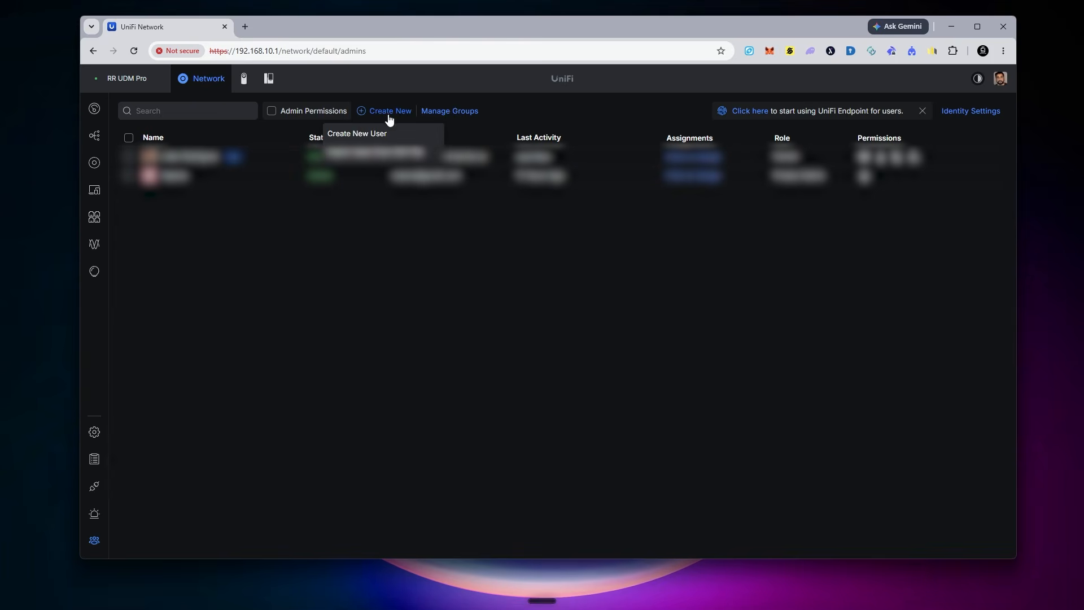
left_click(364, 136)
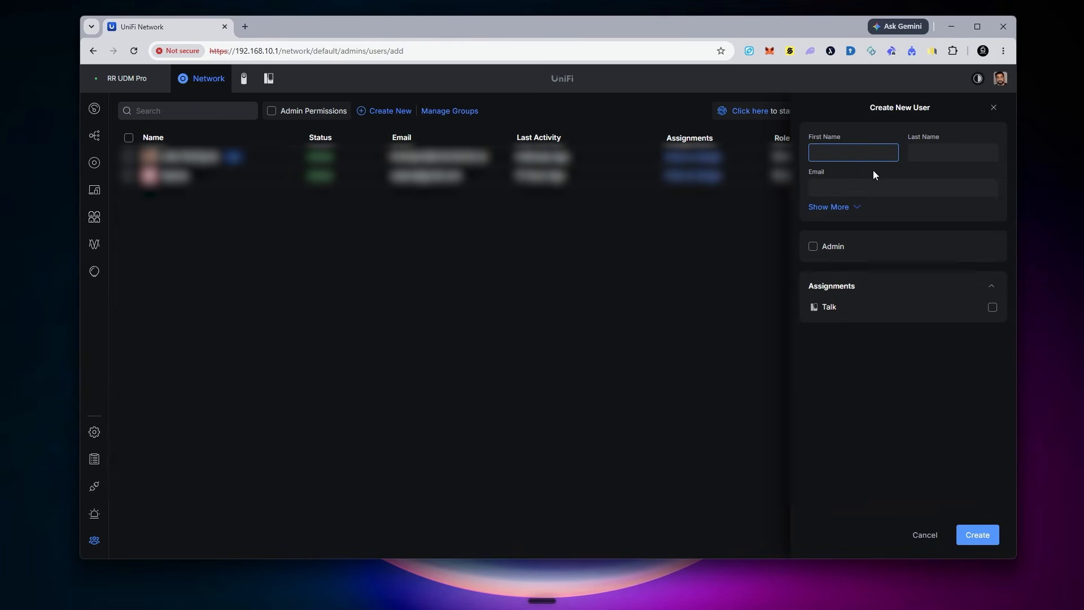
type("GEEK")
key("Tab")
type("Rar")
key("Tab")
left_click(814, 247)
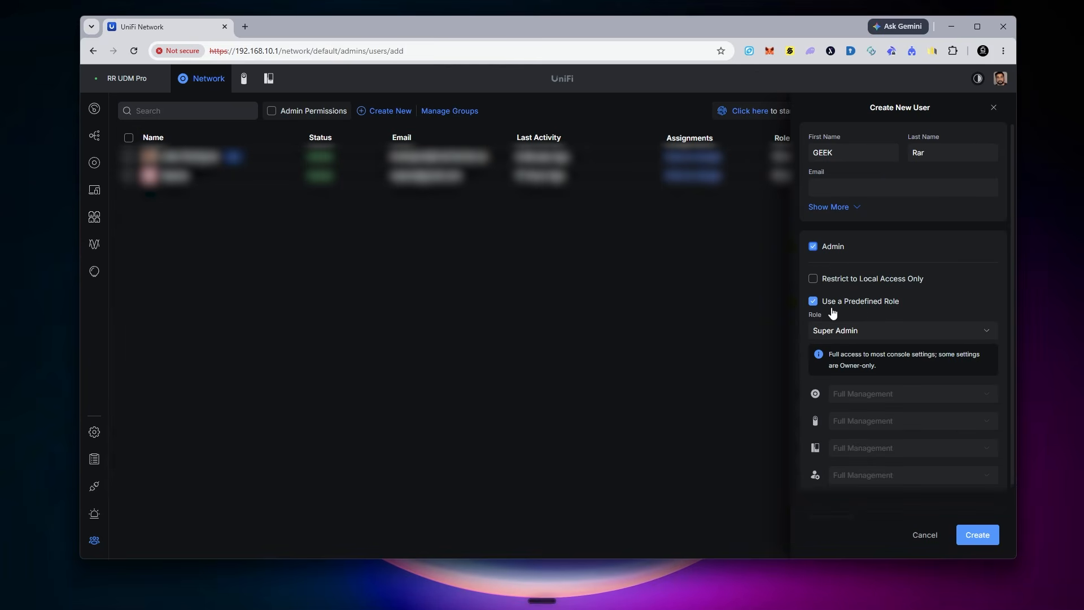
Step: Restrict the admin to local access only and enter a local username and password
left_click(813, 302)
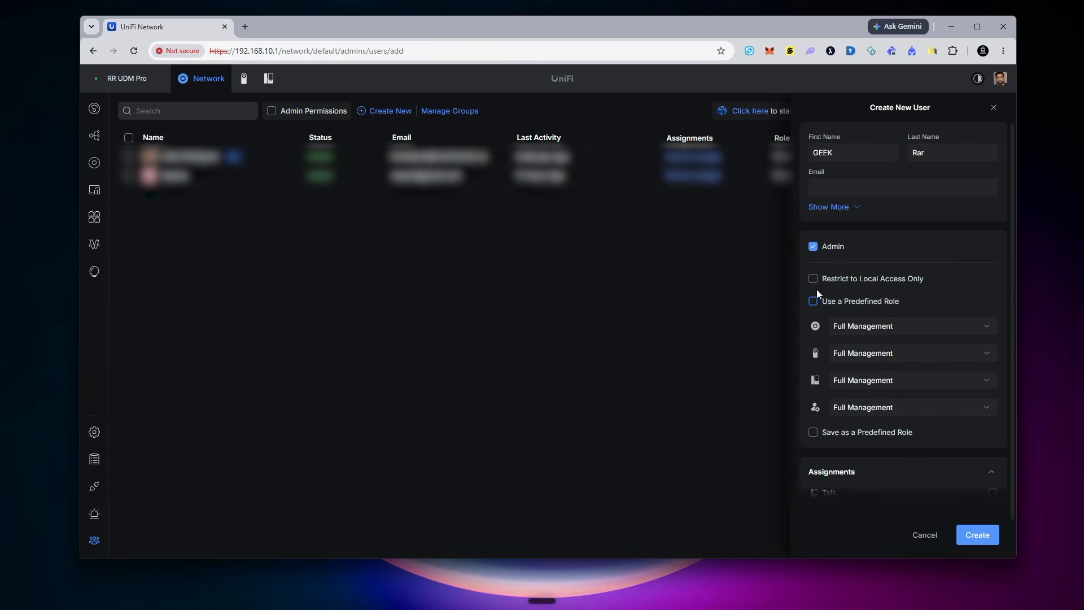
left_click(818, 281)
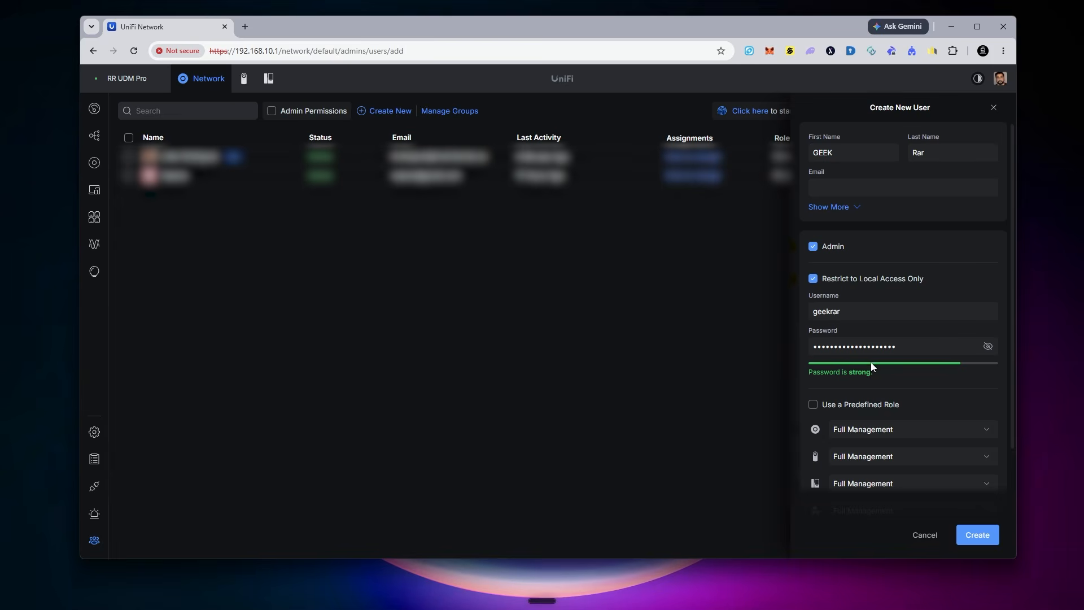
Step: Set the user's predefined role to Protect Admin and create the user
left_click(850, 404)
left_click(844, 433)
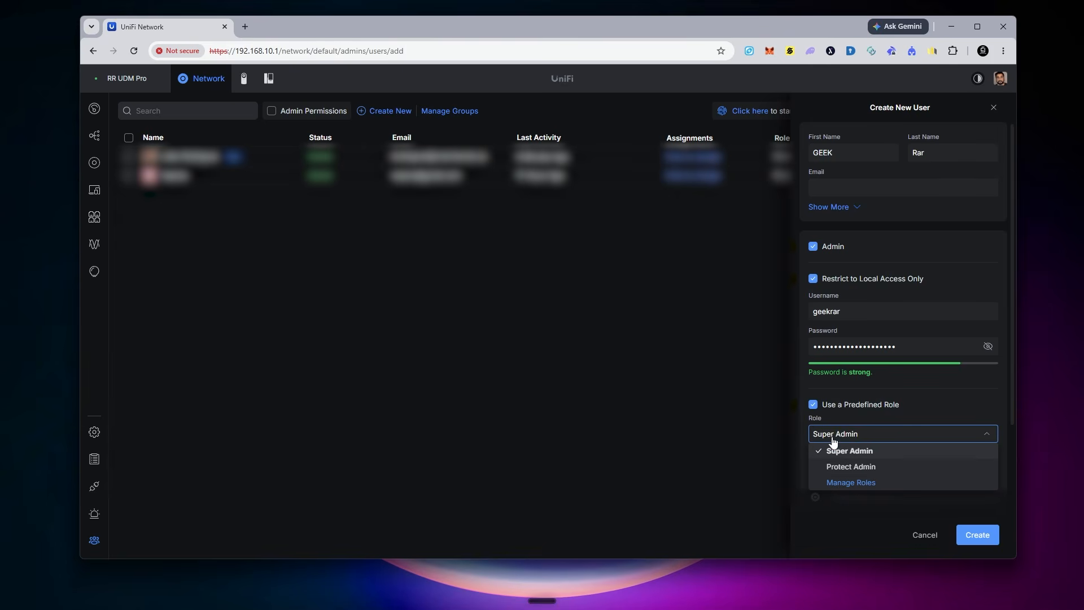
left_click(813, 404)
scroll(848, 347, "down", 2)
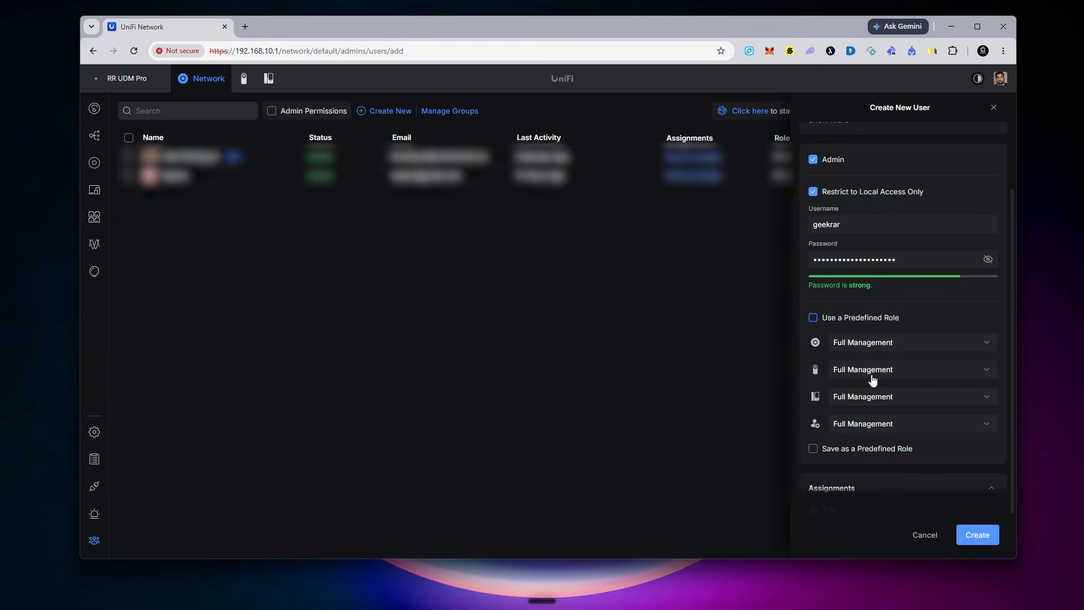
left_click(813, 318)
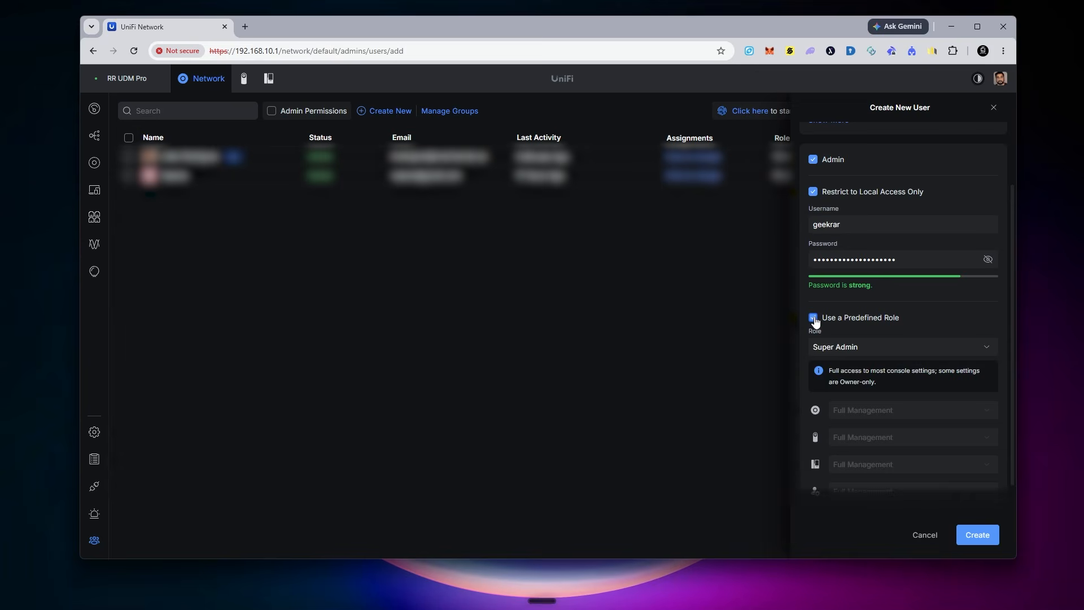
left_click(856, 347)
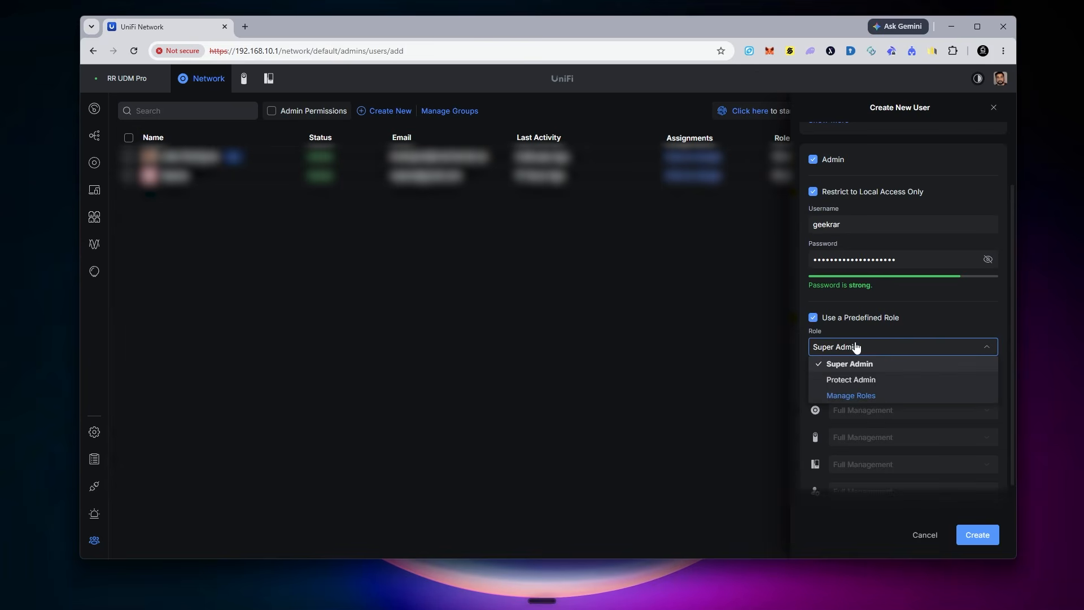
left_click(858, 380)
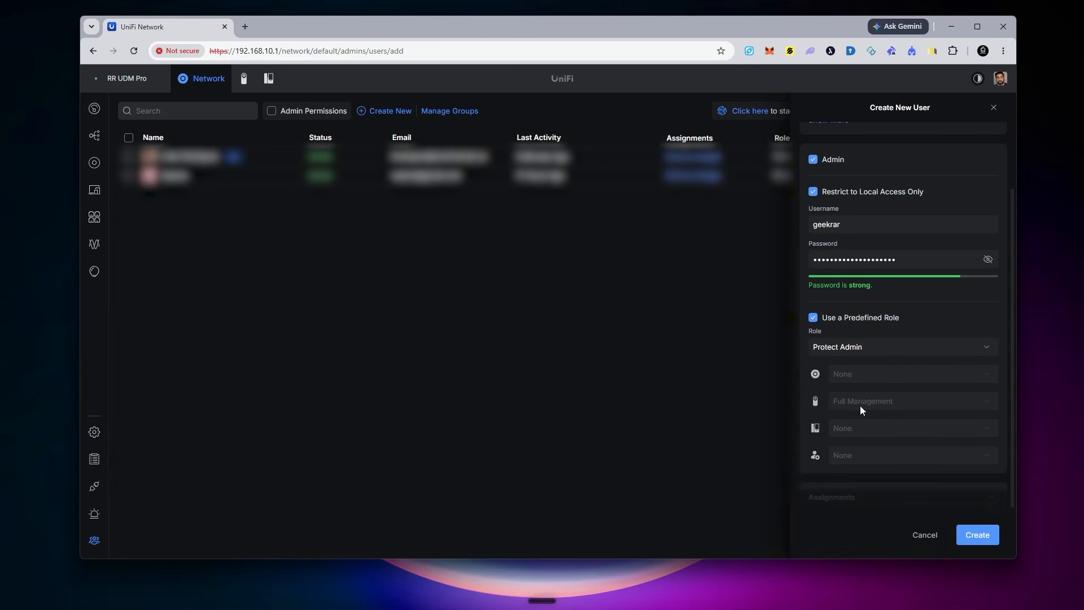
scroll(860, 406, "down", 2)
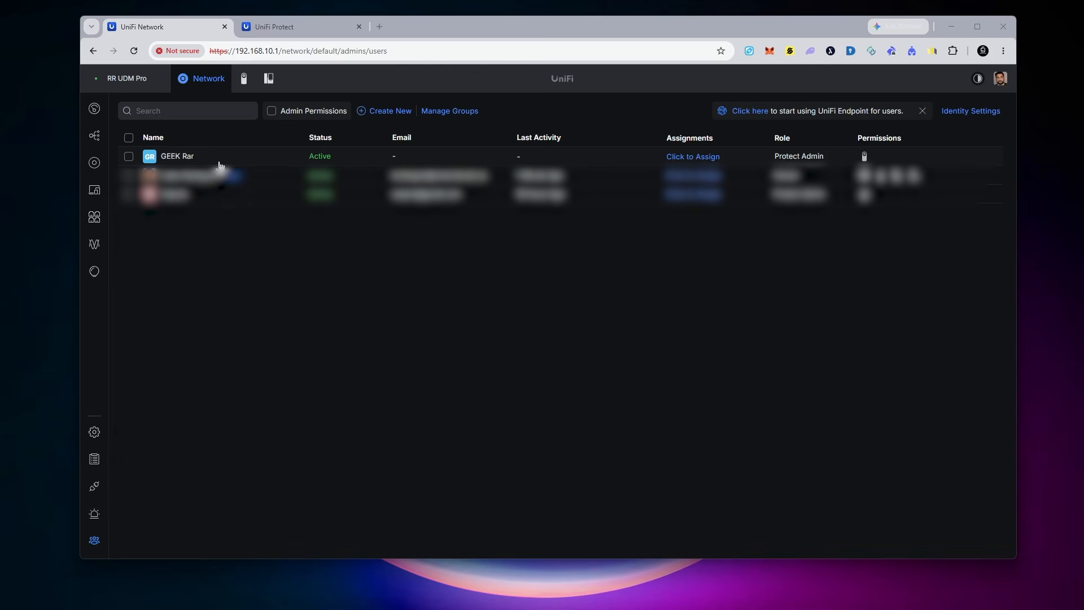
Step: Open the UniFi Protect integrations page and start creating a new API key
left_click(244, 80)
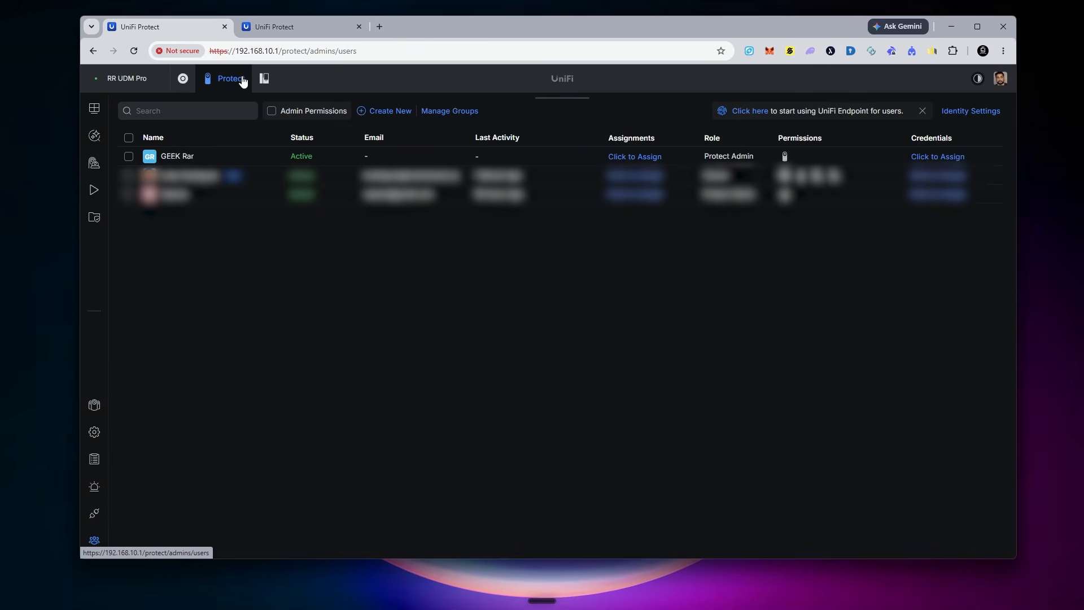
left_click(92, 435)
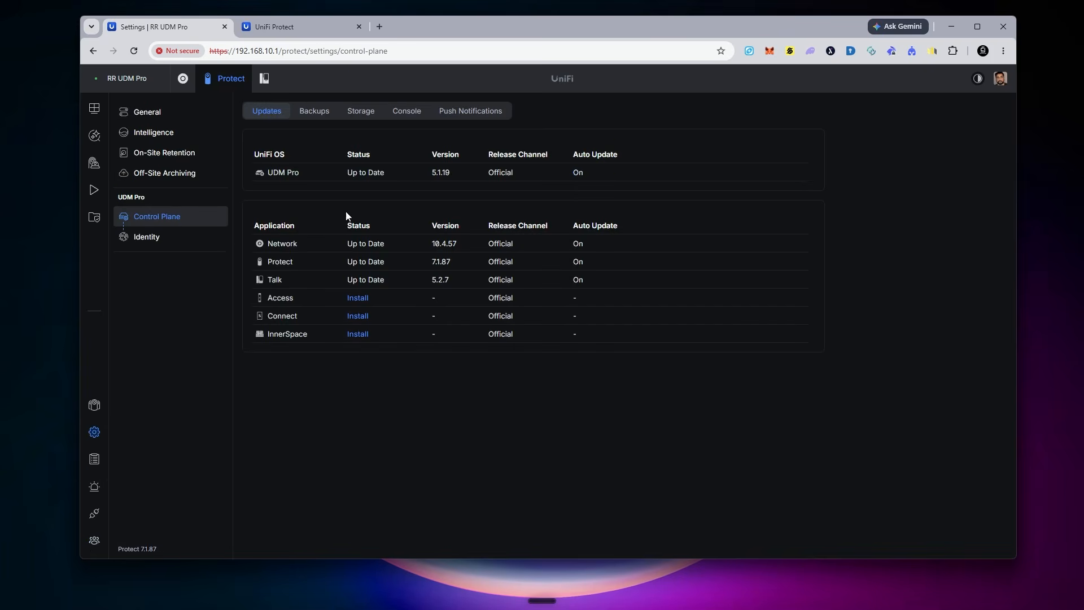
left_click(304, 30)
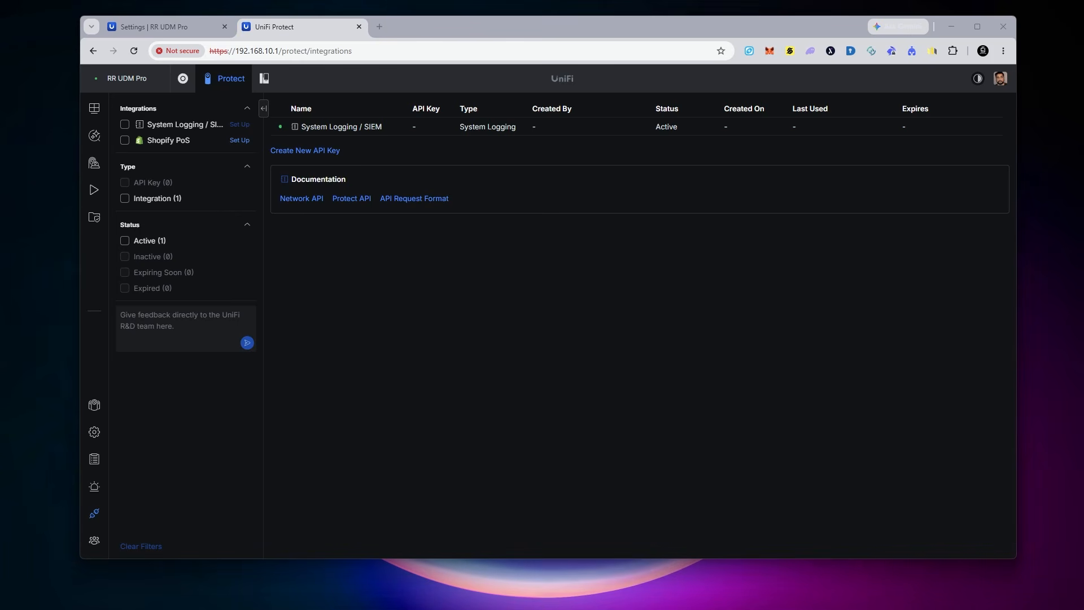
left_click(319, 151)
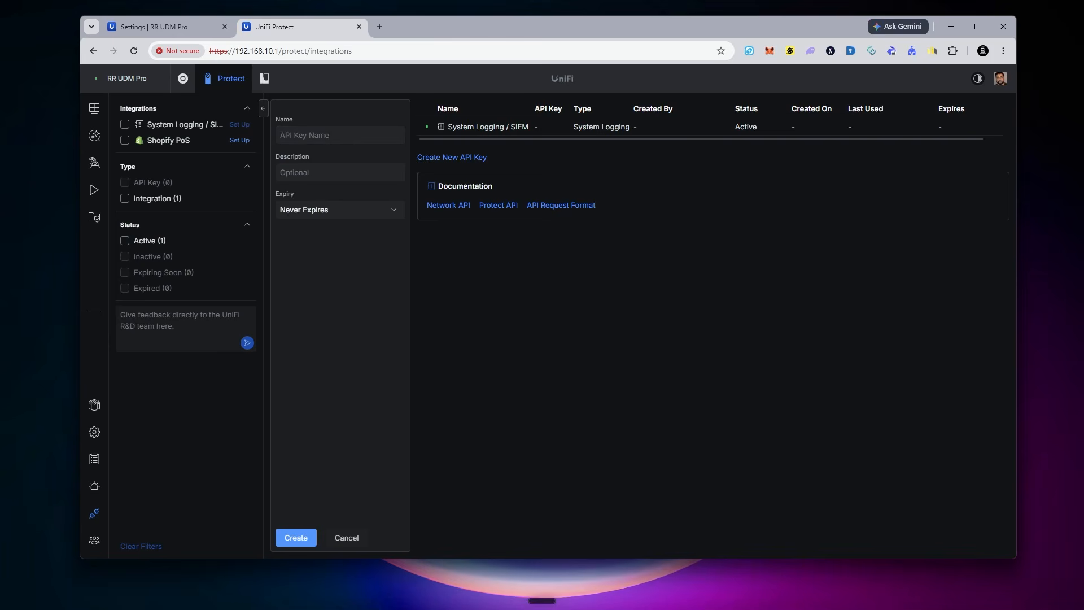
Step: Create an API key named Home Assistant that never expires and copy the generated key
left_click(312, 135)
type("Home Assistant")
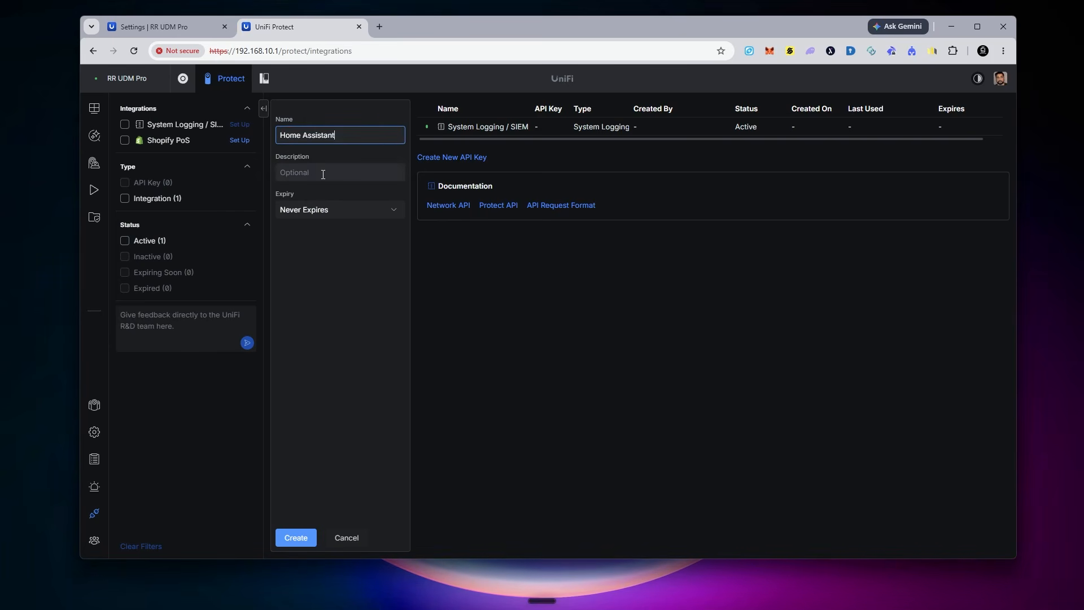
left_click(306, 215)
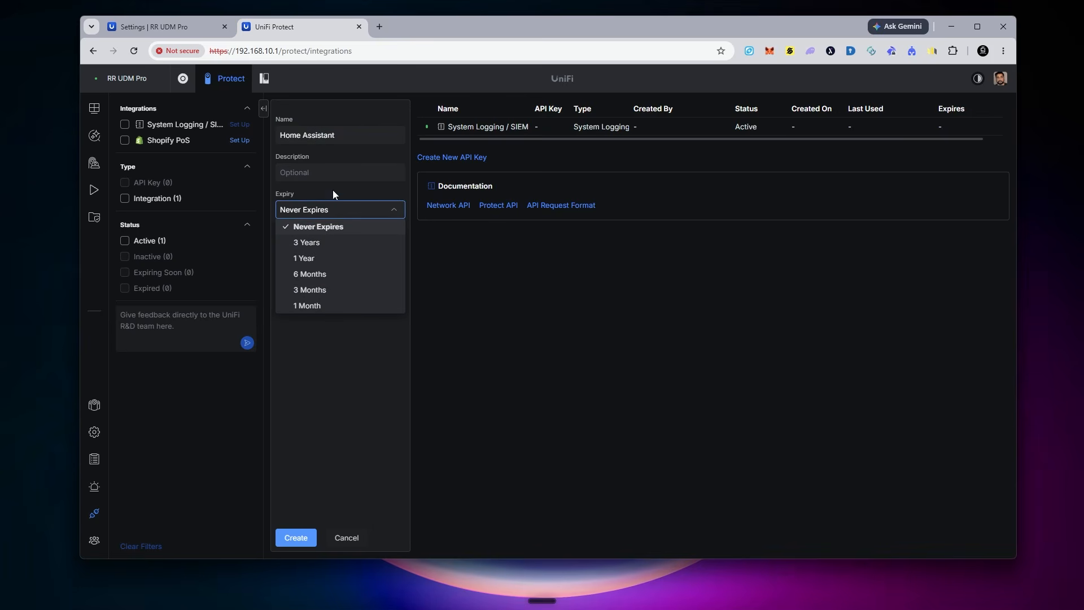
left_click(383, 210)
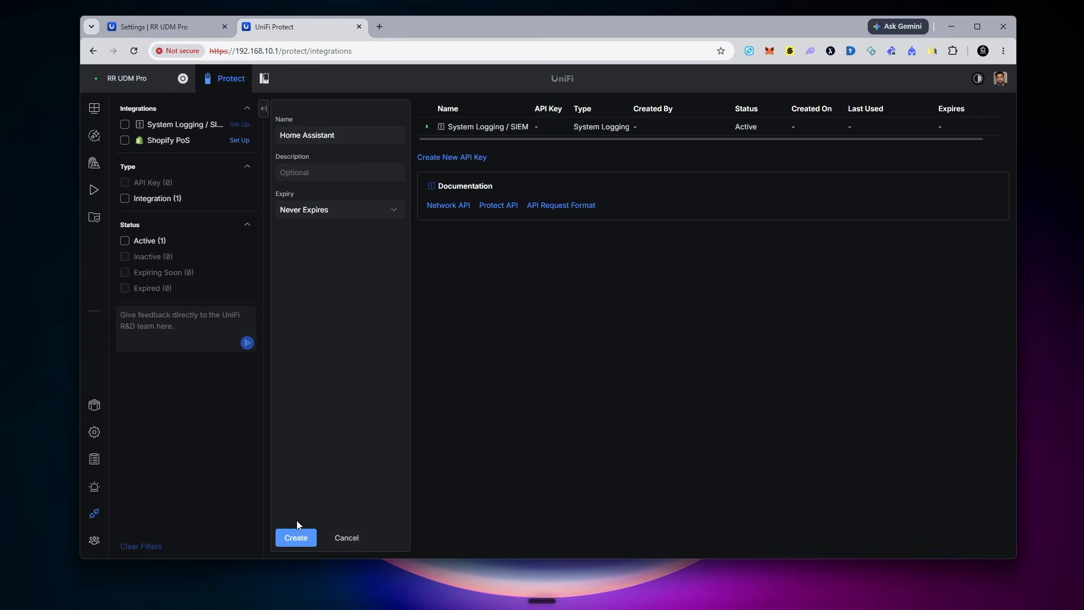
left_click(295, 539)
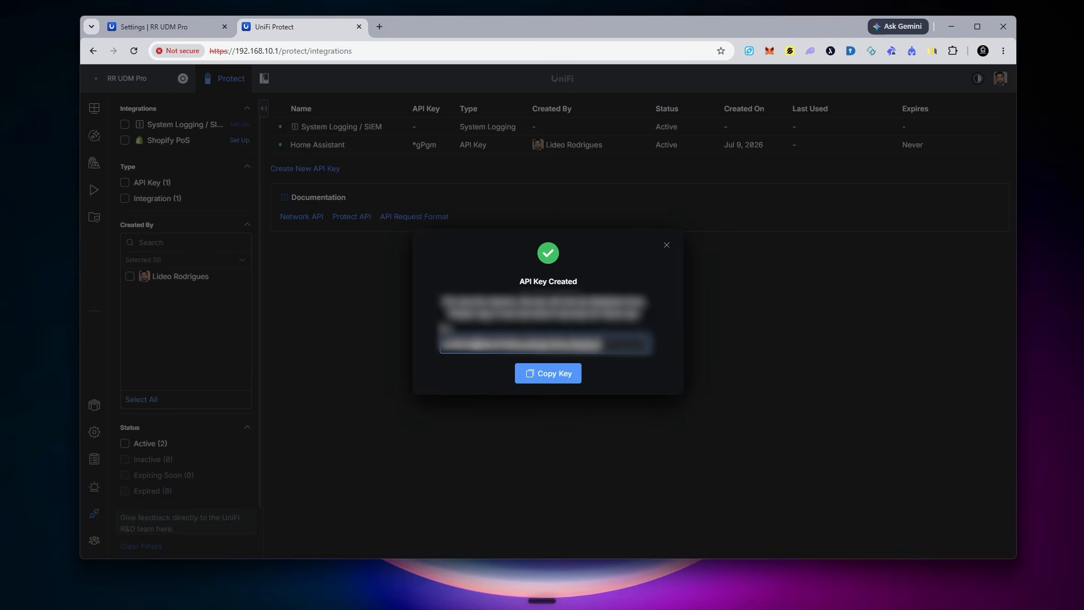
left_click(557, 374)
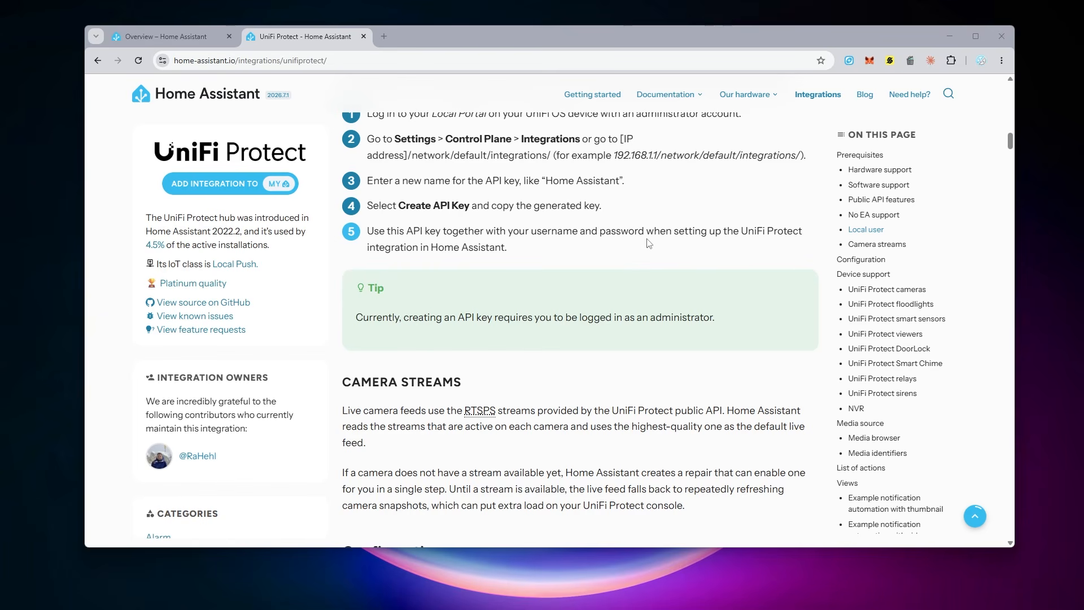
scroll(649, 242, "down", 5)
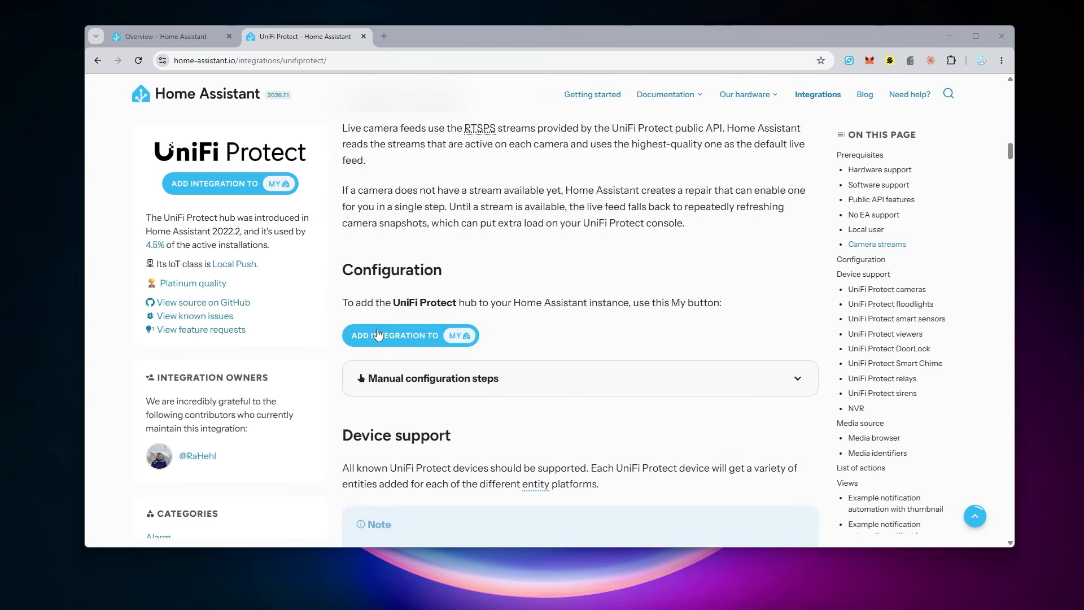
left_click(418, 341)
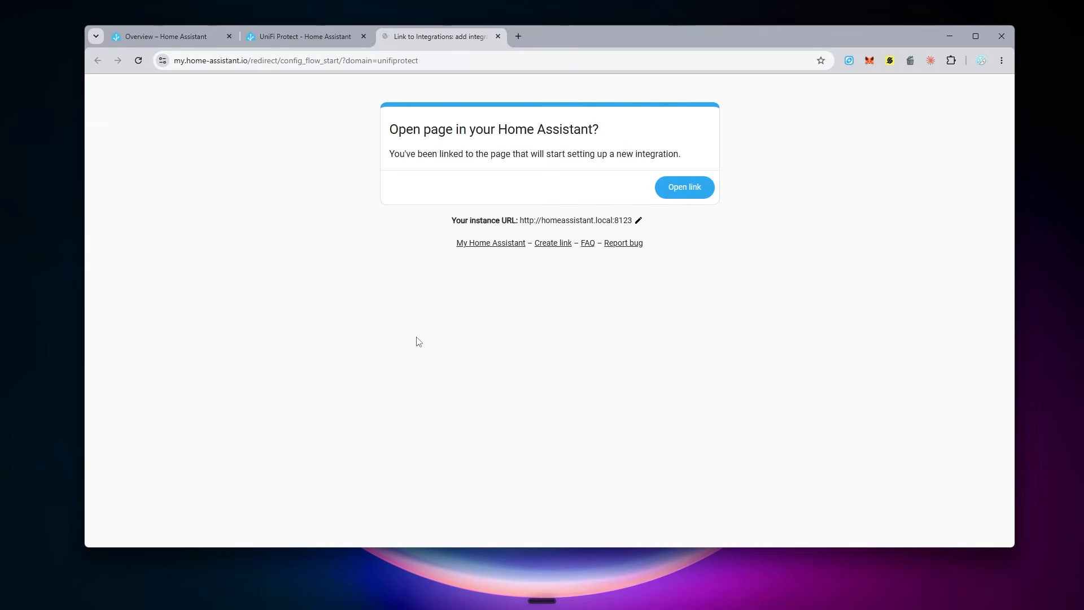
left_click(684, 187)
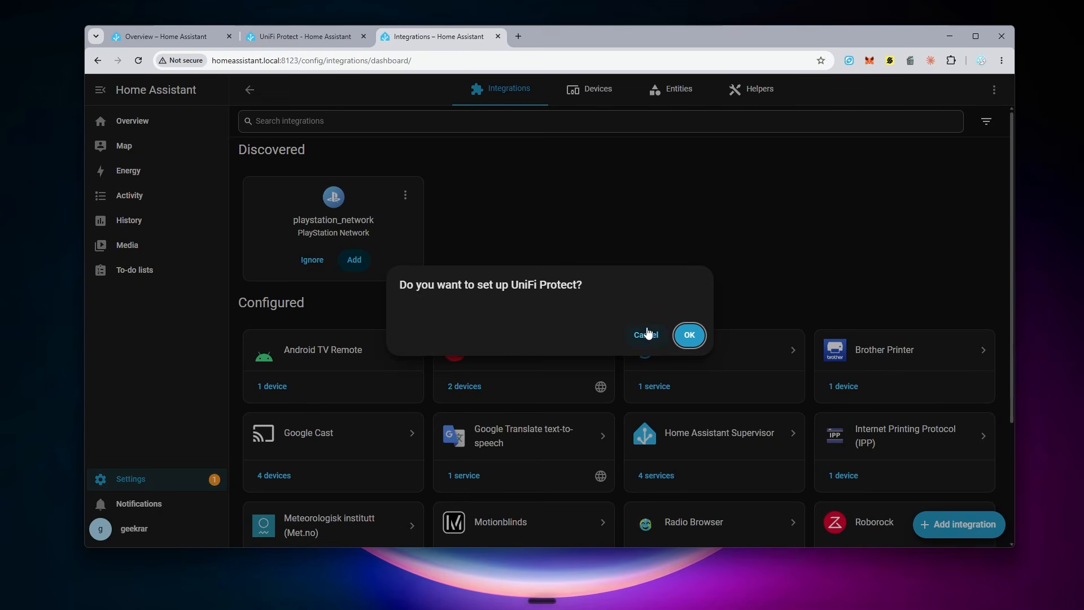
left_click(647, 335)
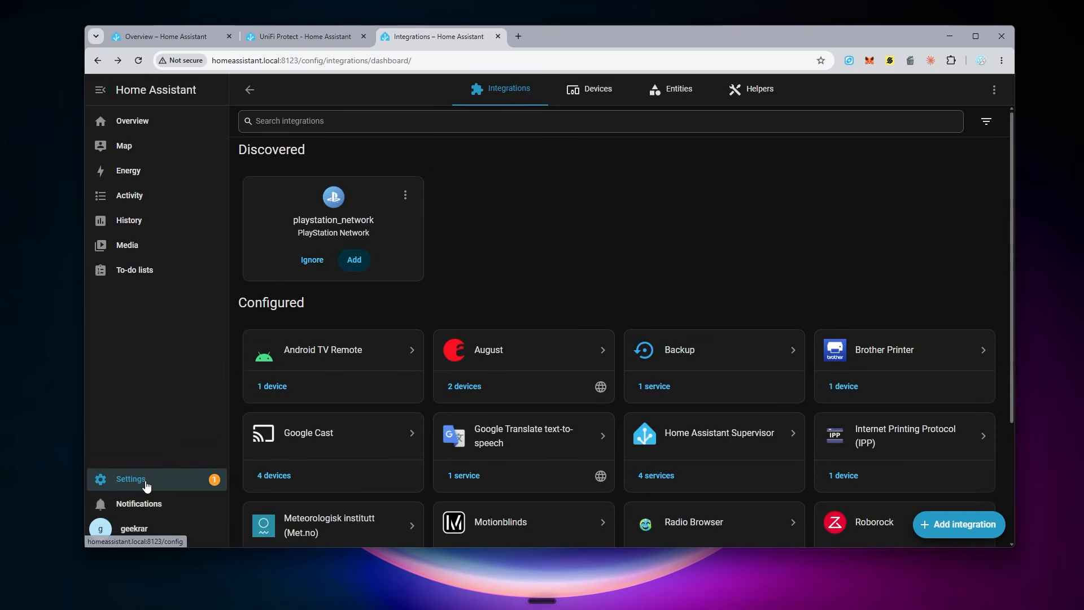
Step: Add a new UniFi Protect integration under Devices & services via the Ubiquiti brand
left_click(147, 485)
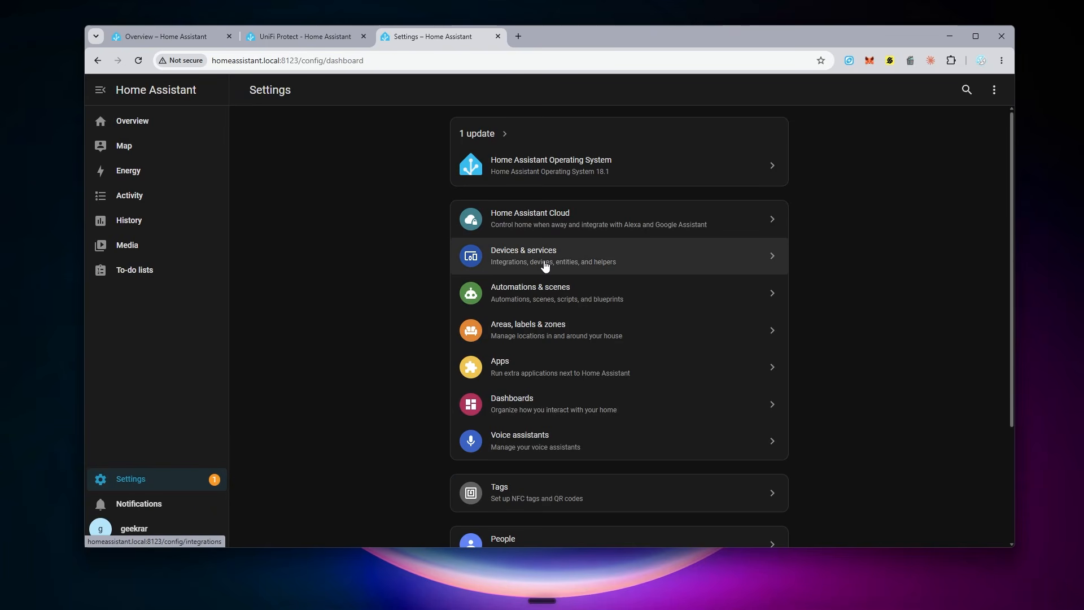
left_click(543, 263)
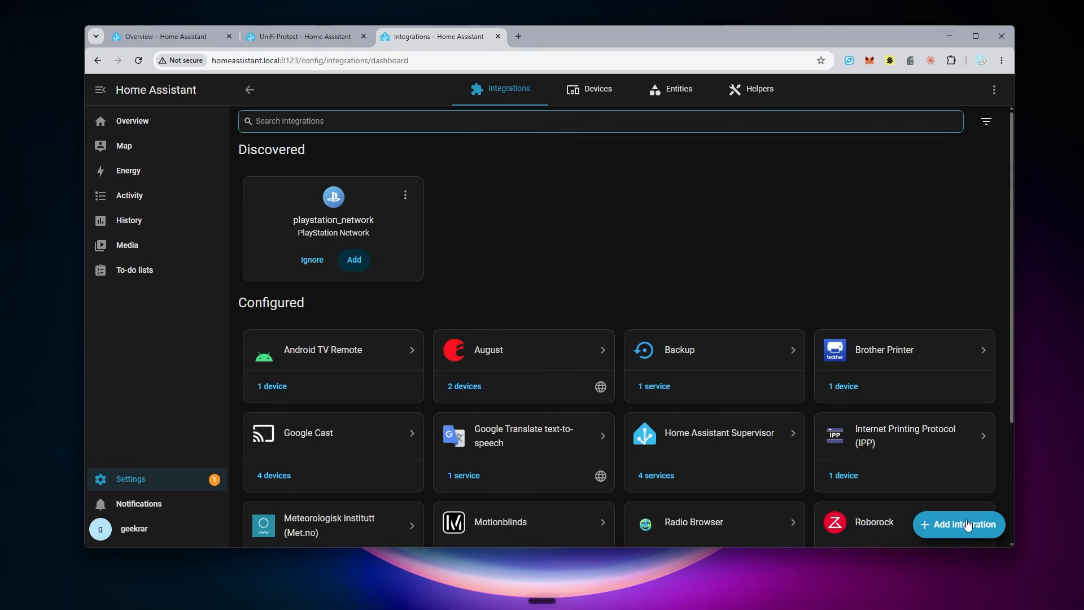
left_click(961, 524)
type("ub")
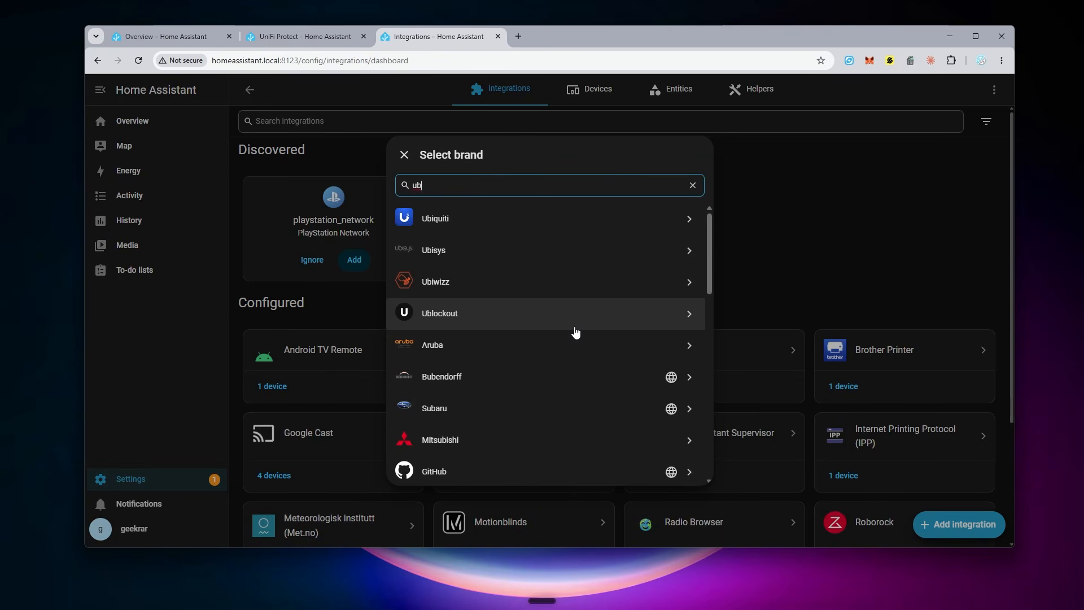
left_click(438, 220)
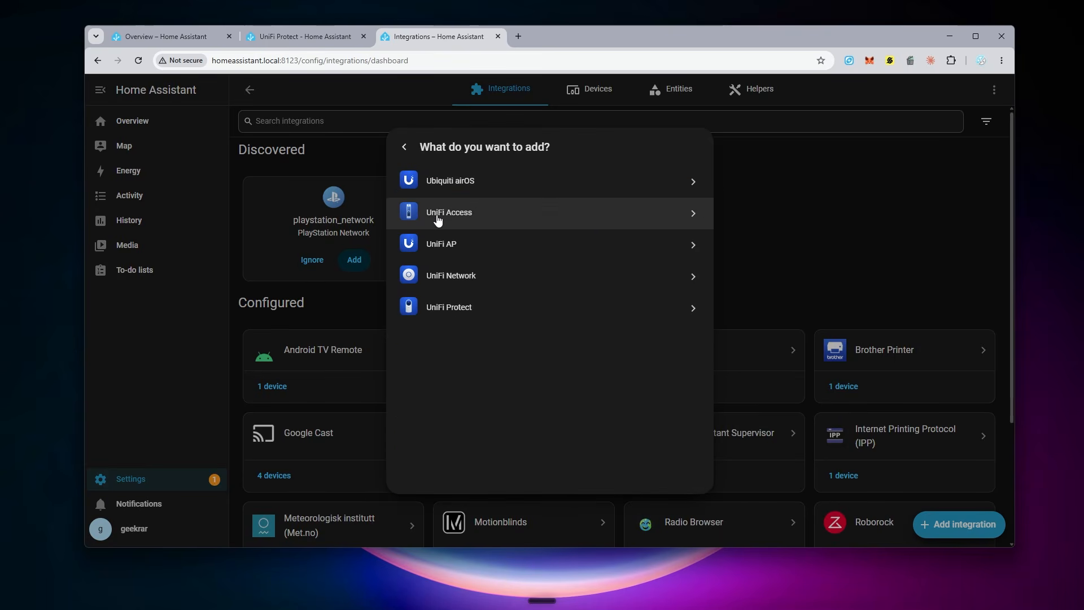
left_click(471, 315)
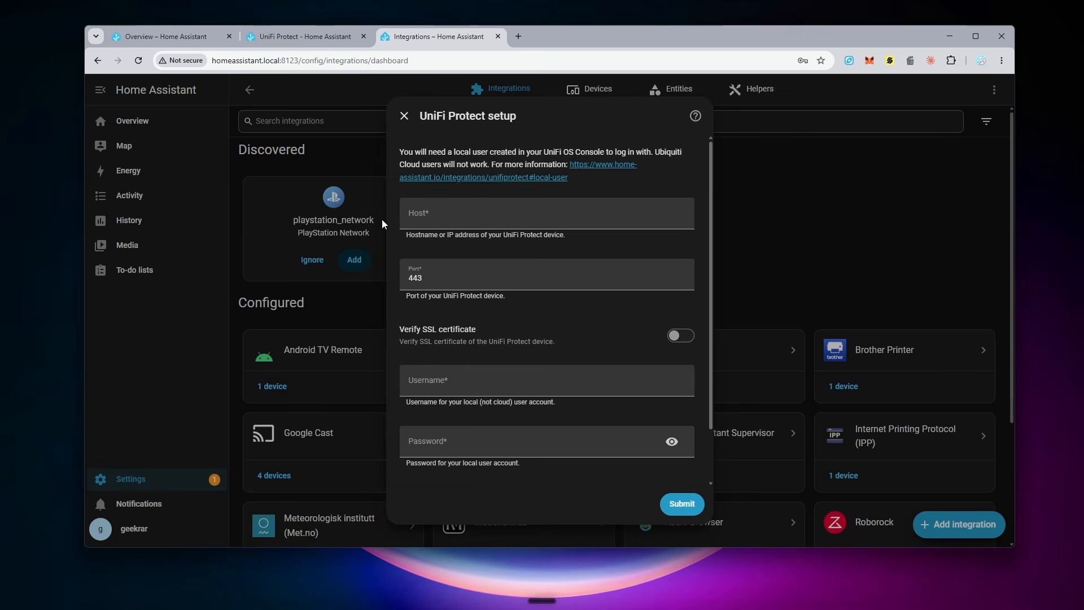
Step: Enter 192.168.10.1 as the host and paste the API key into the UniFi Protect setup form
left_click(418, 218)
type("192.168.10.1")
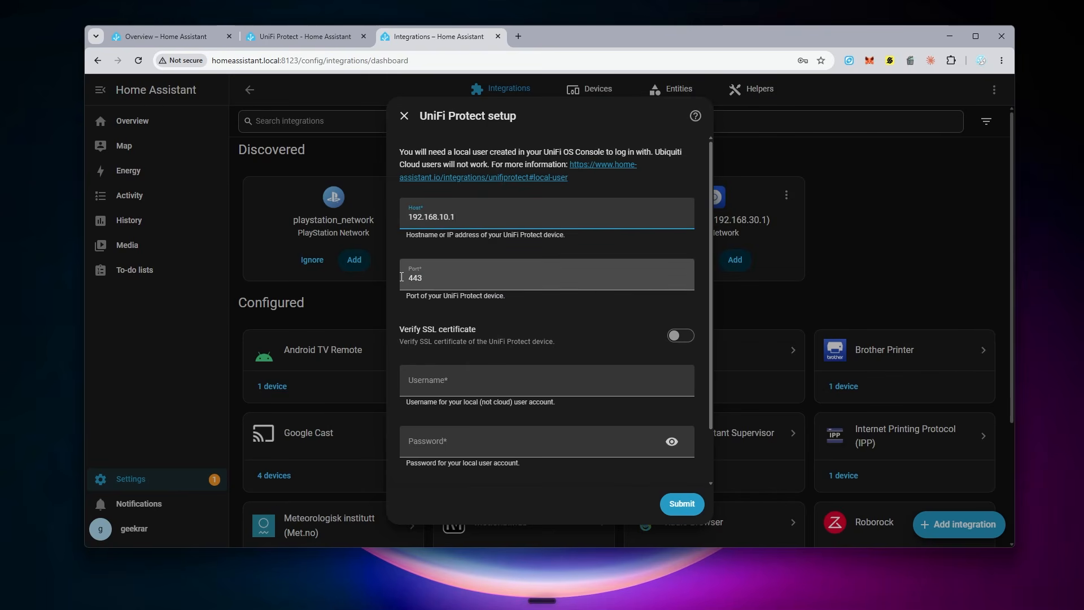
scroll(529, 309, "down", 2)
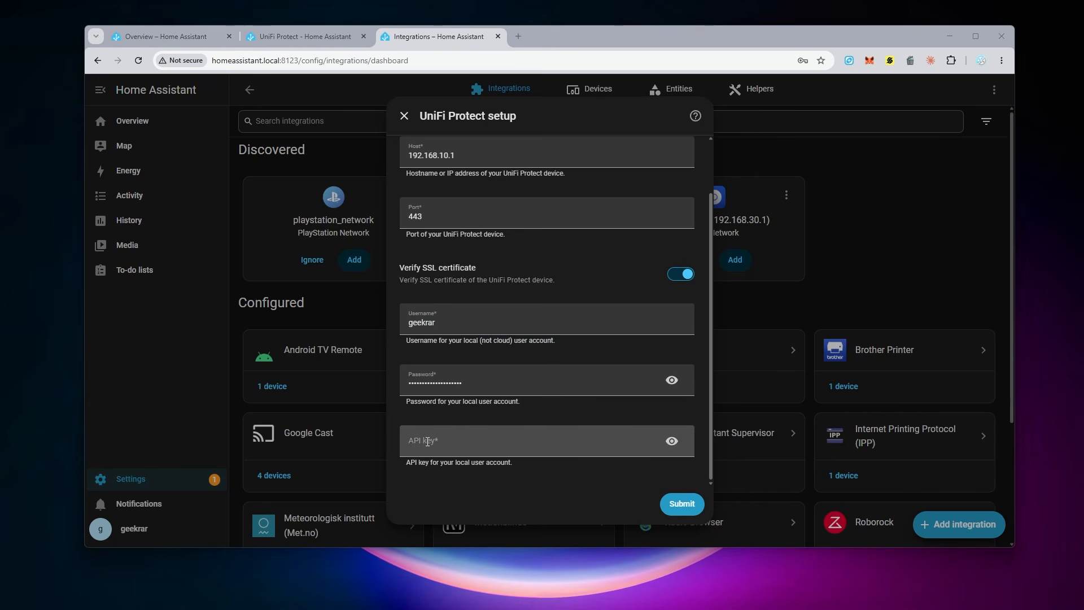
left_click(427, 441)
key("ctrl+v")
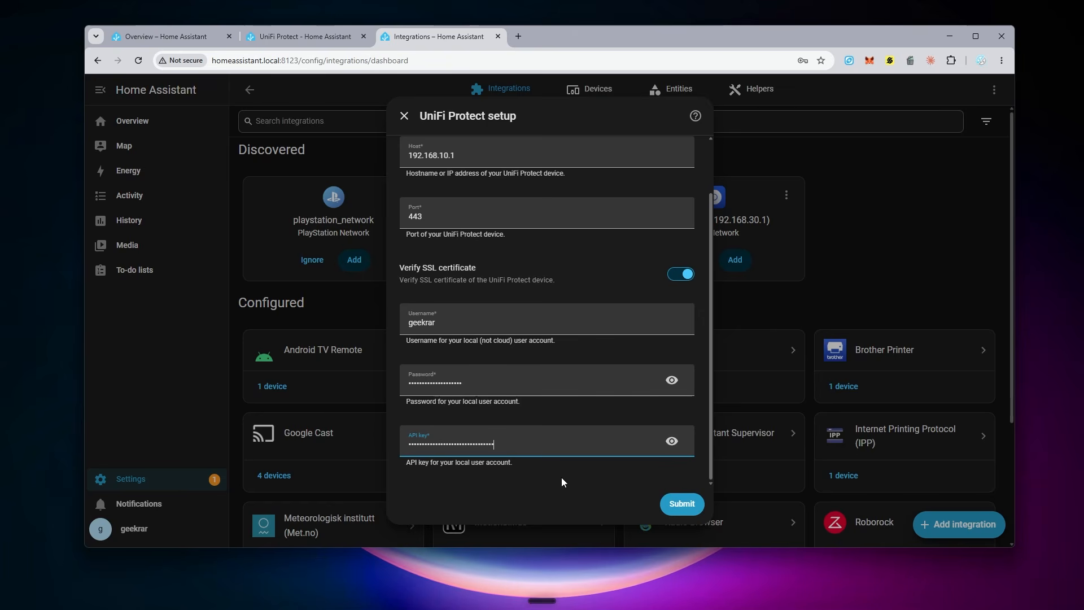
Step: Submit the setup with Verify SSL certificate turned off
left_click(683, 504)
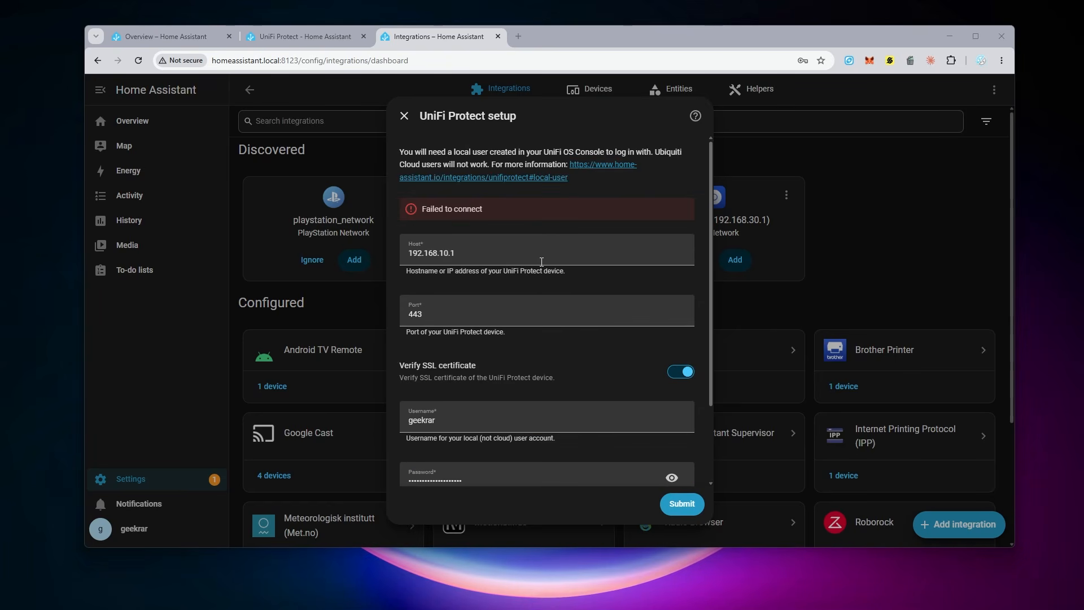
left_click(682, 372)
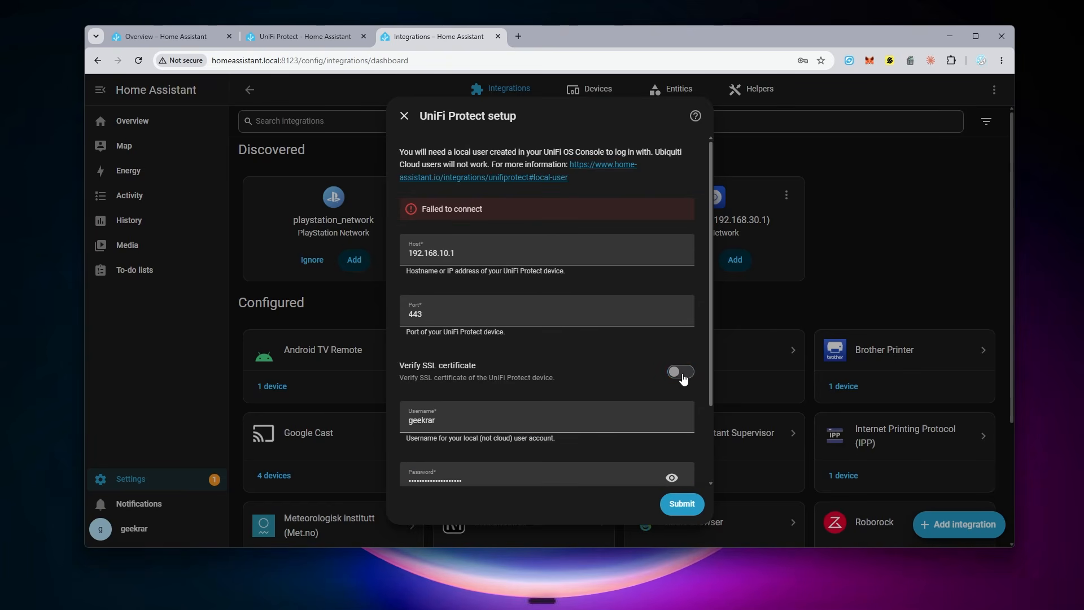
left_click(679, 504)
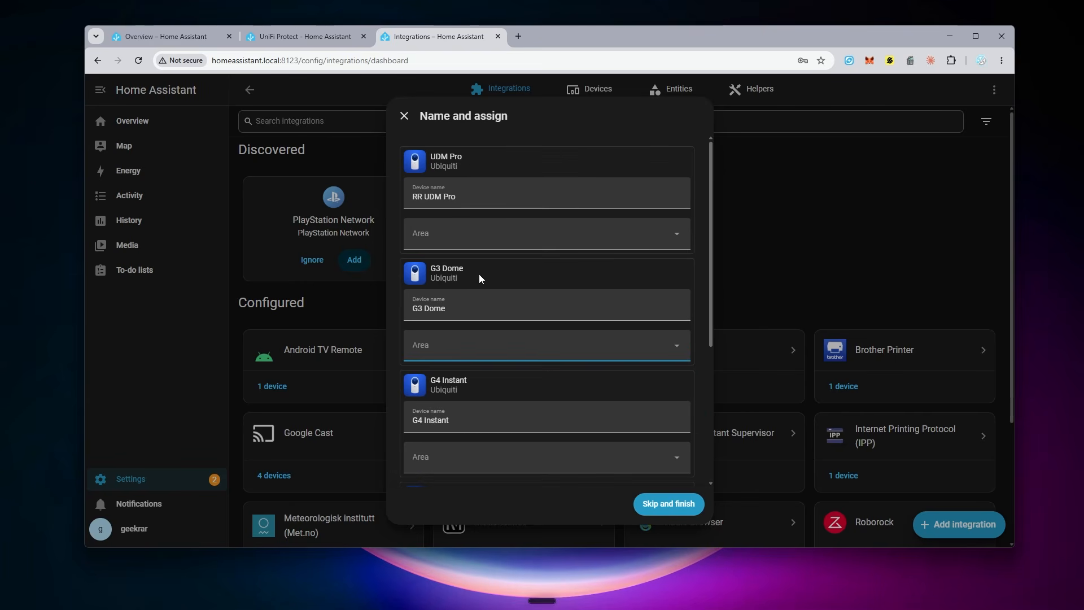
Step: Assign the G4 Doorbell Pro to the Foyer area and finish the device naming
scroll(479, 283, "down", 5)
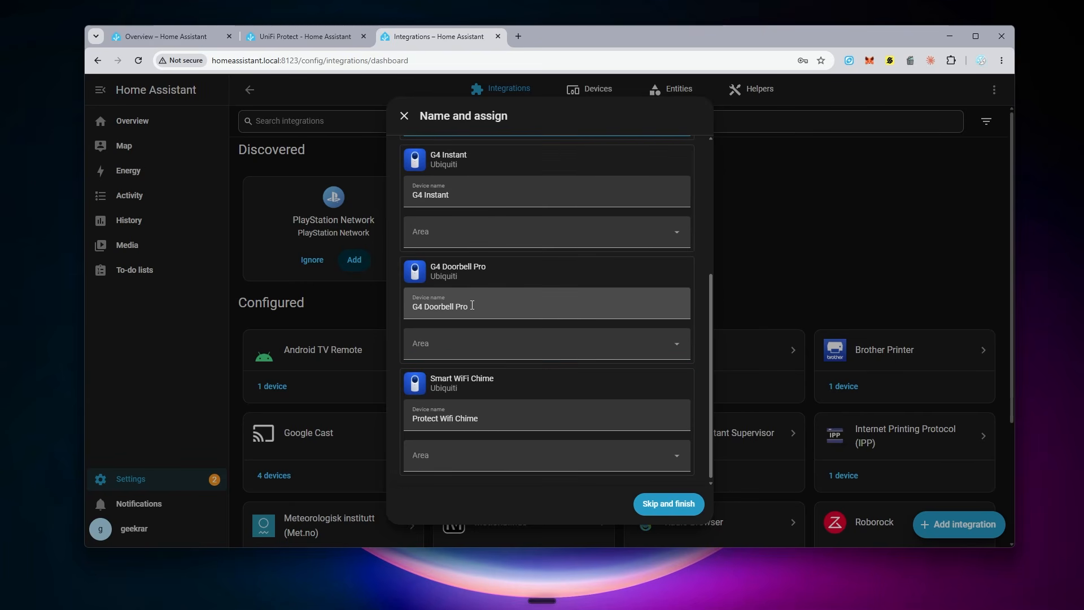
left_click(499, 340)
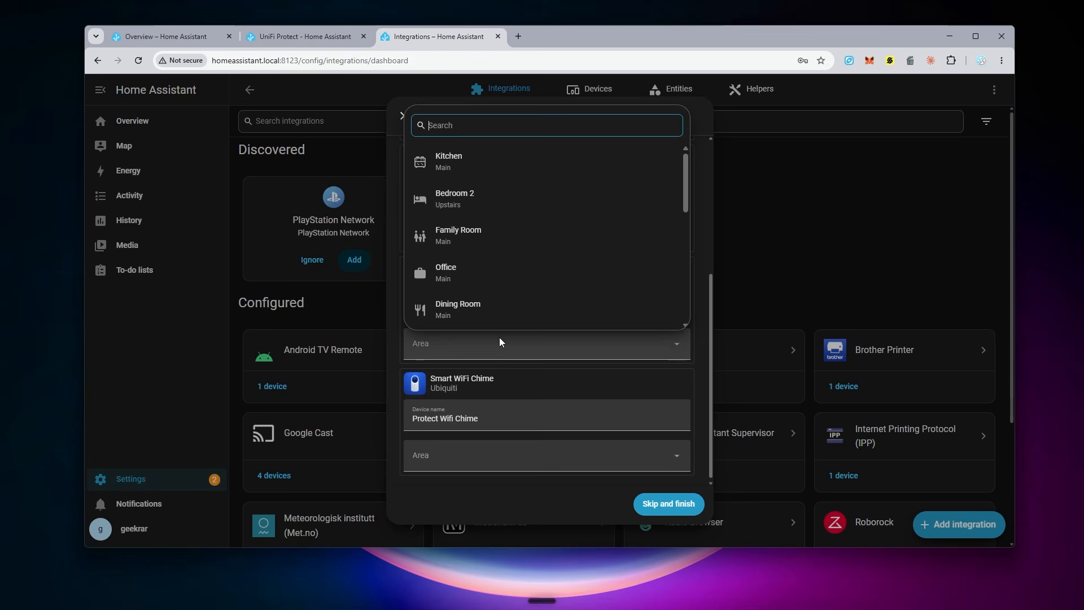
scroll(476, 271, "down", 5)
left_click(472, 278)
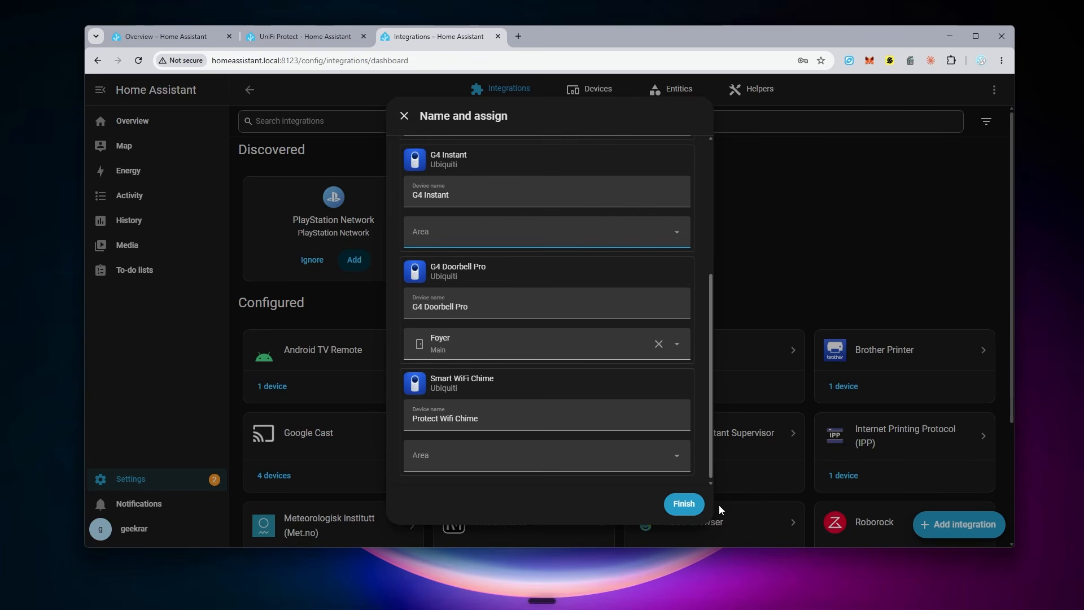
left_click(683, 504)
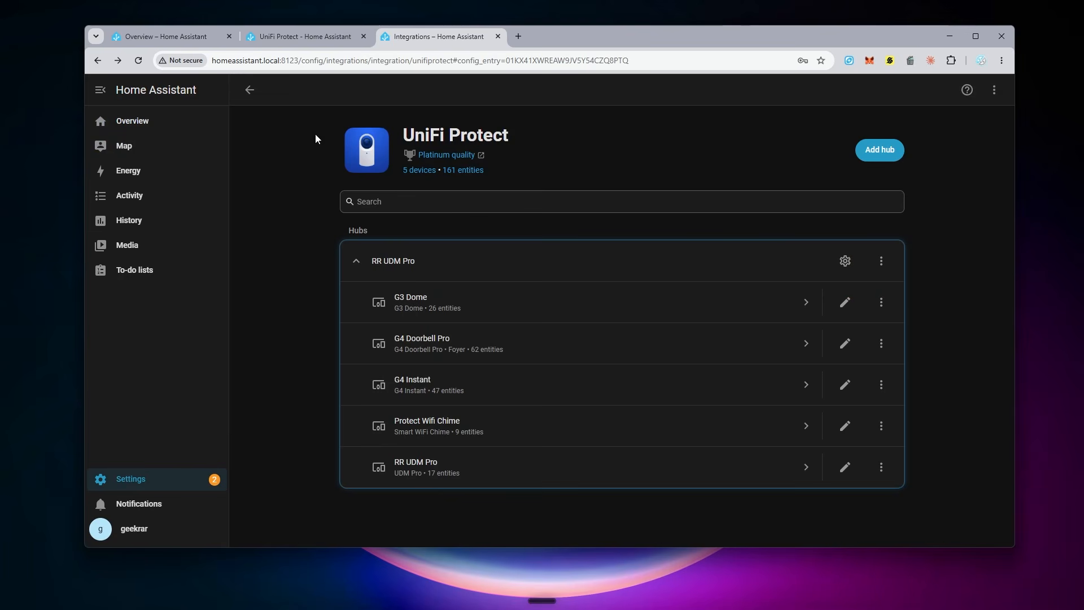
Step: Open the Foyer area from the Overview dashboard and view the G4 Doorbell Pro camera feed
left_click(130, 121)
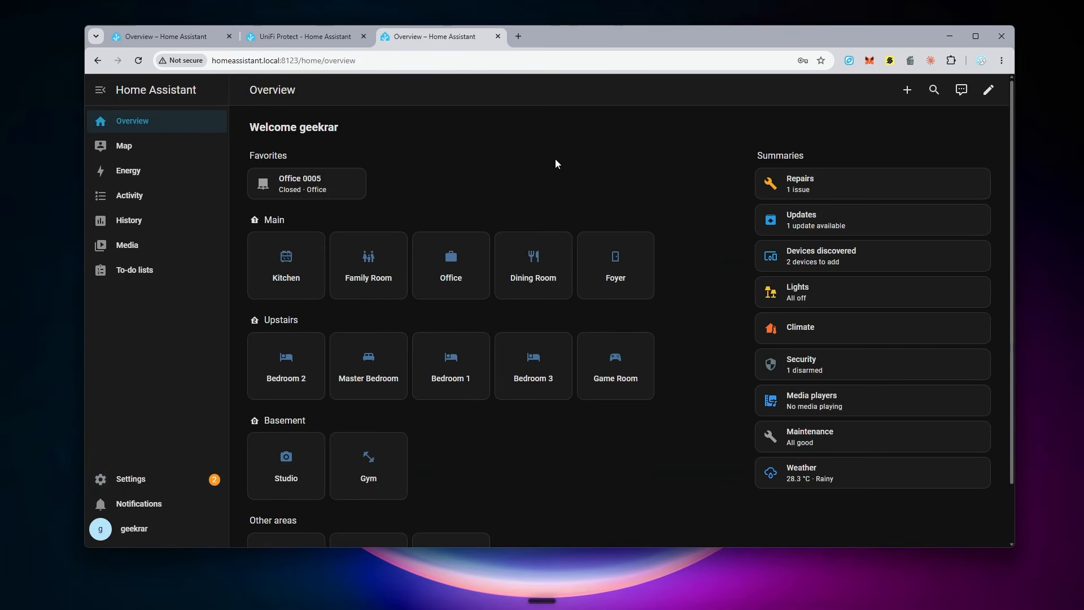
left_click(638, 269)
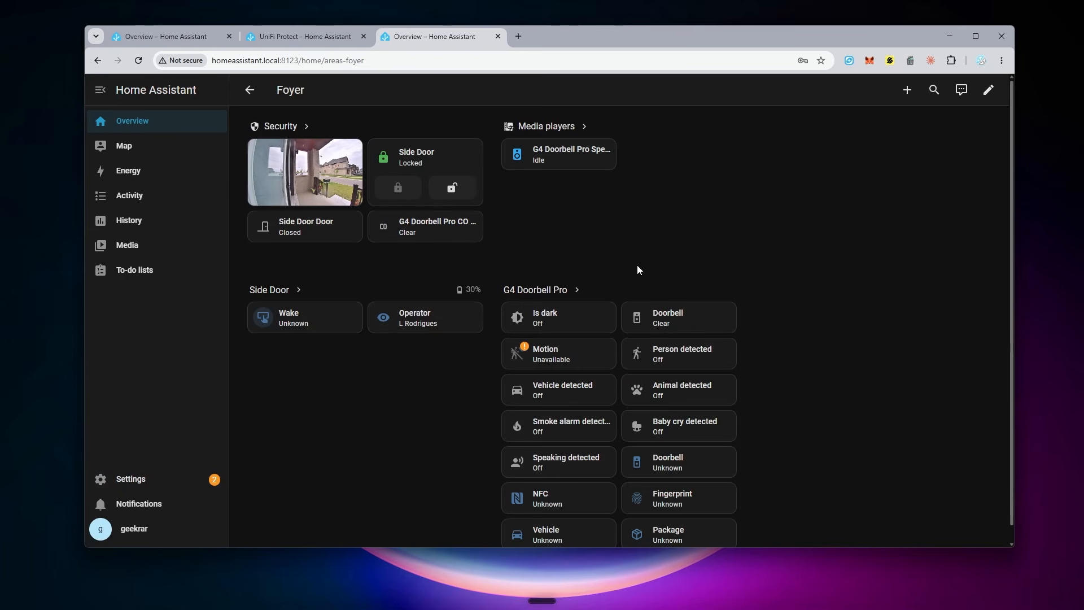
left_click(307, 173)
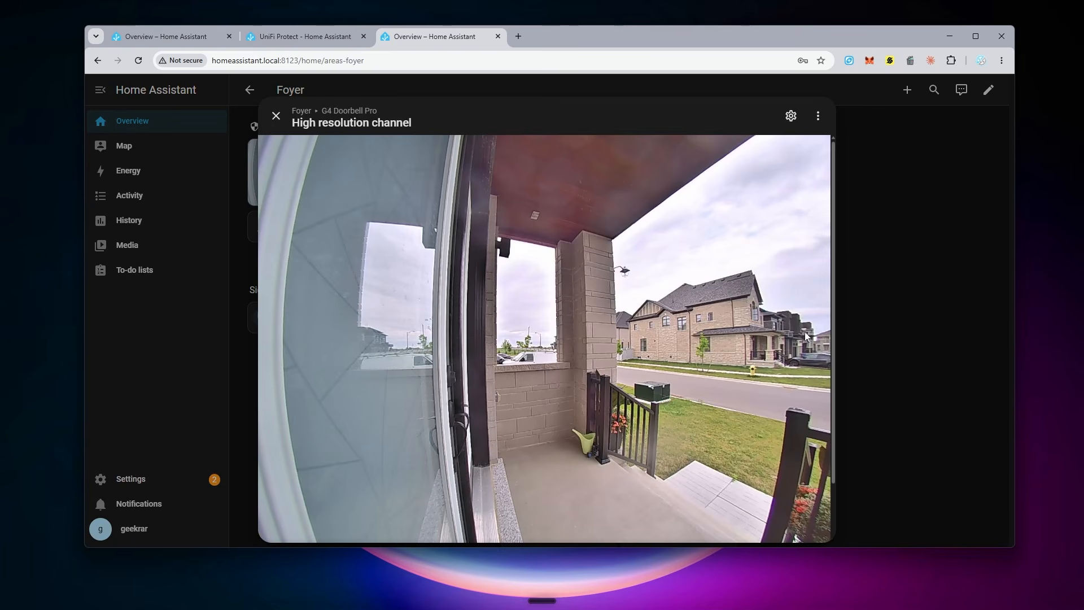
left_click(280, 113)
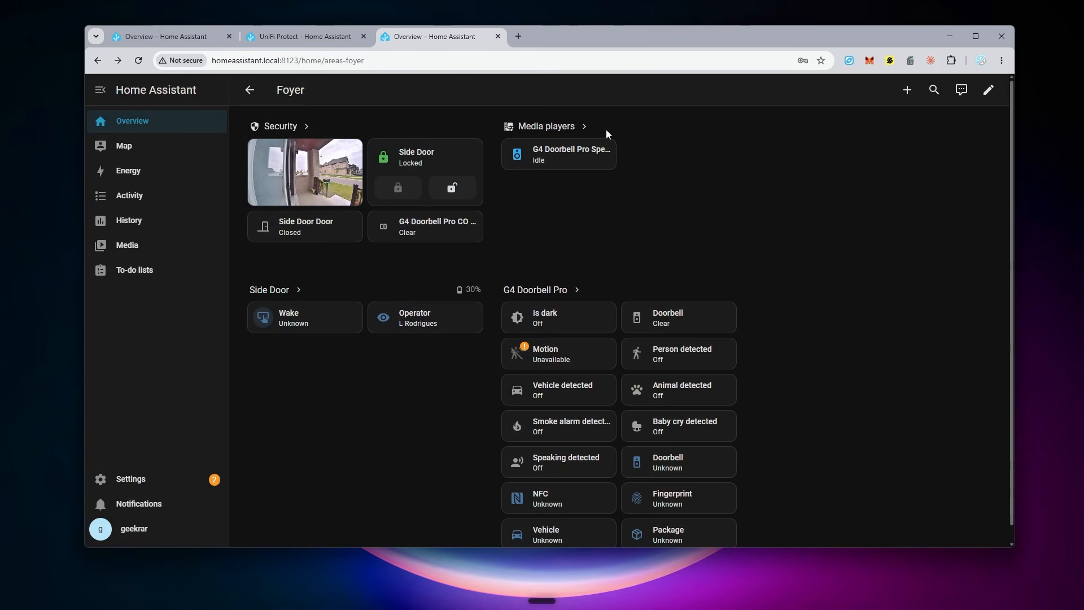